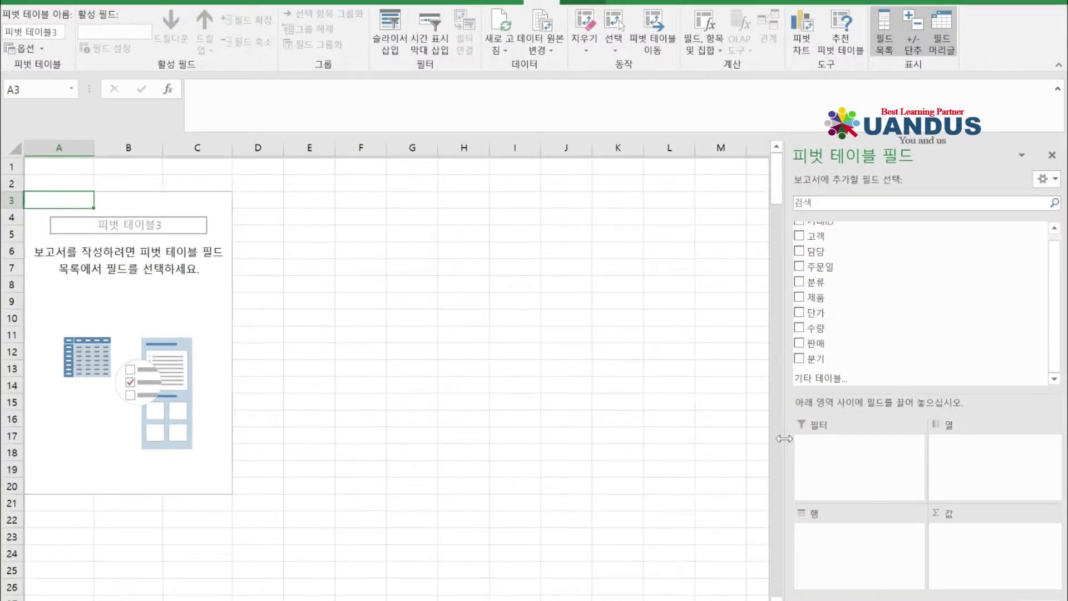
- Build the pivot table with the 분기 field in the rows and the 판매 field in the values
scroll(784, 439, down, 1)
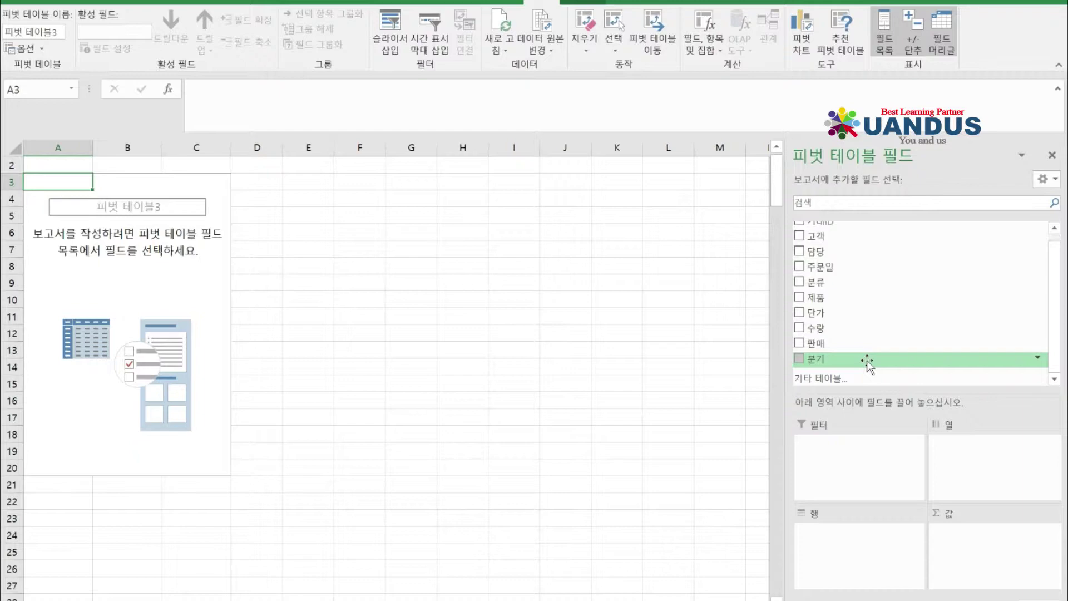
drag(867, 361, 871, 539)
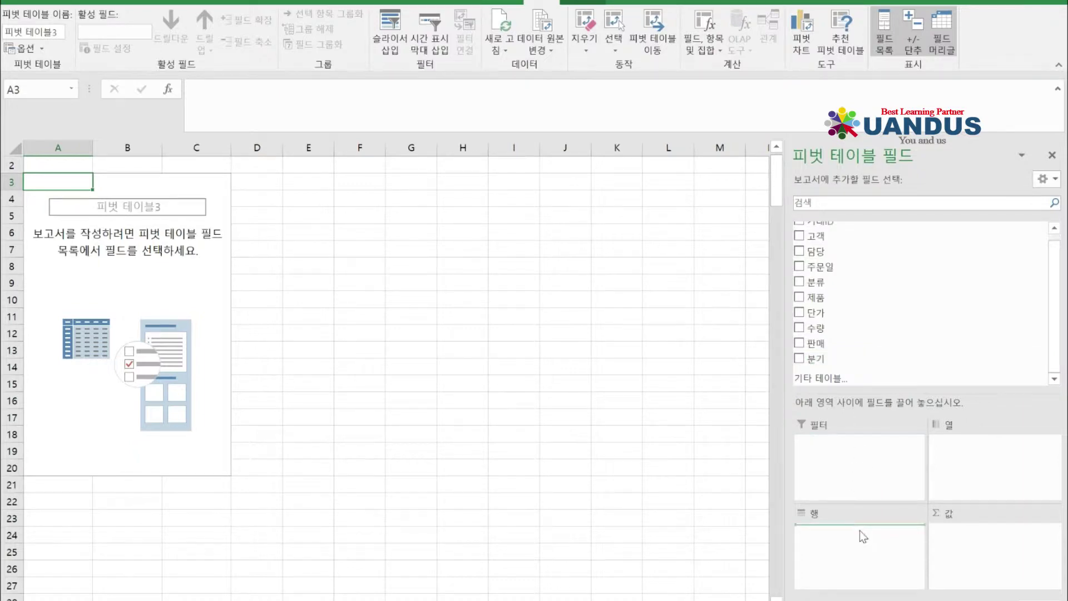
drag(827, 348, 957, 539)
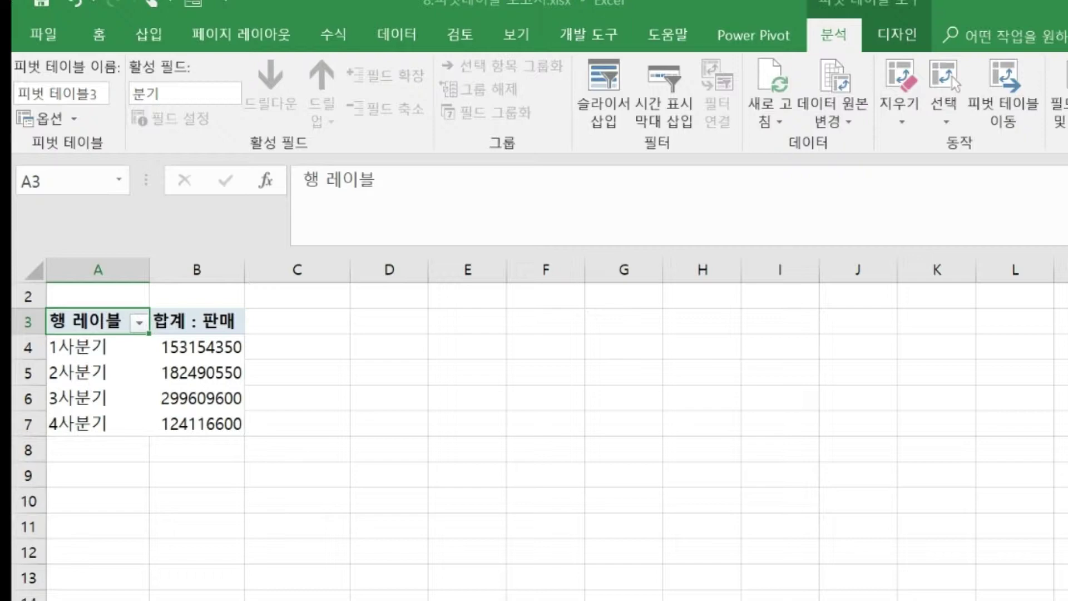
- Show the grand totals for the pivot table's rows and columns and remove them again
click(899, 35)
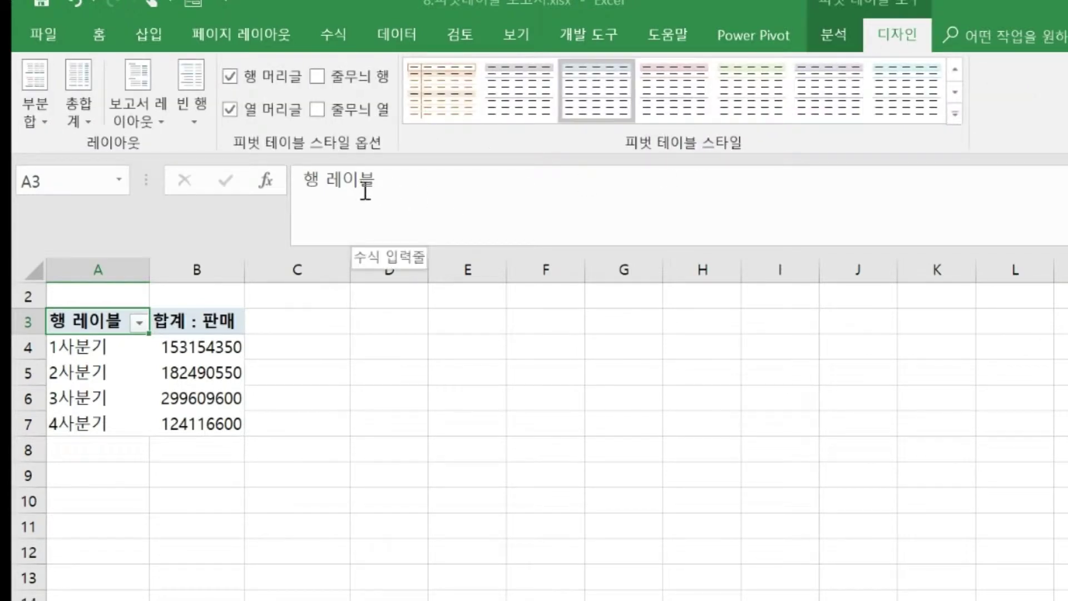
click(82, 118)
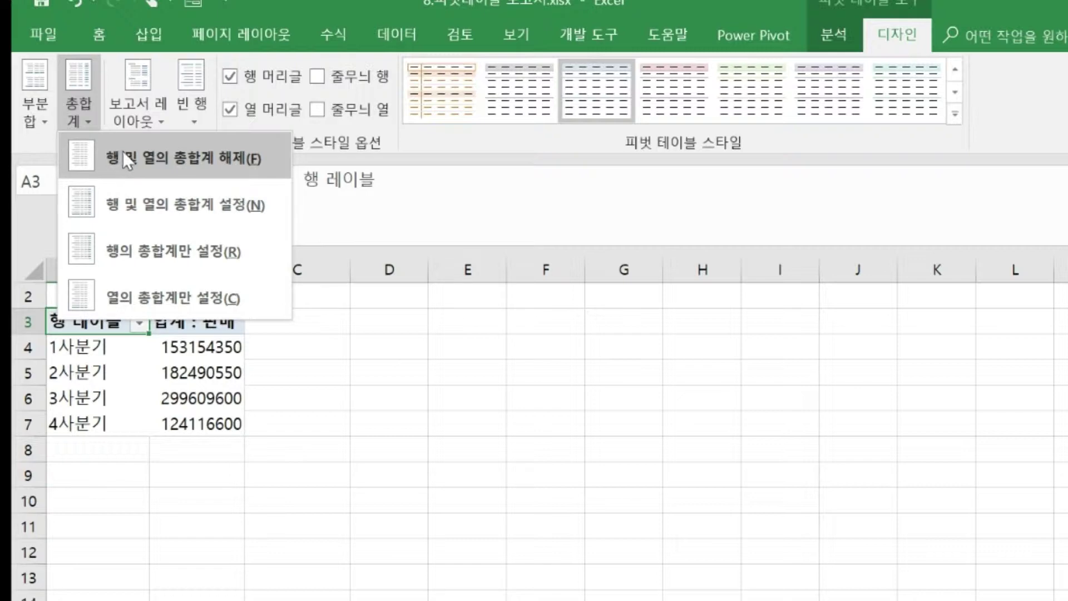
click(156, 210)
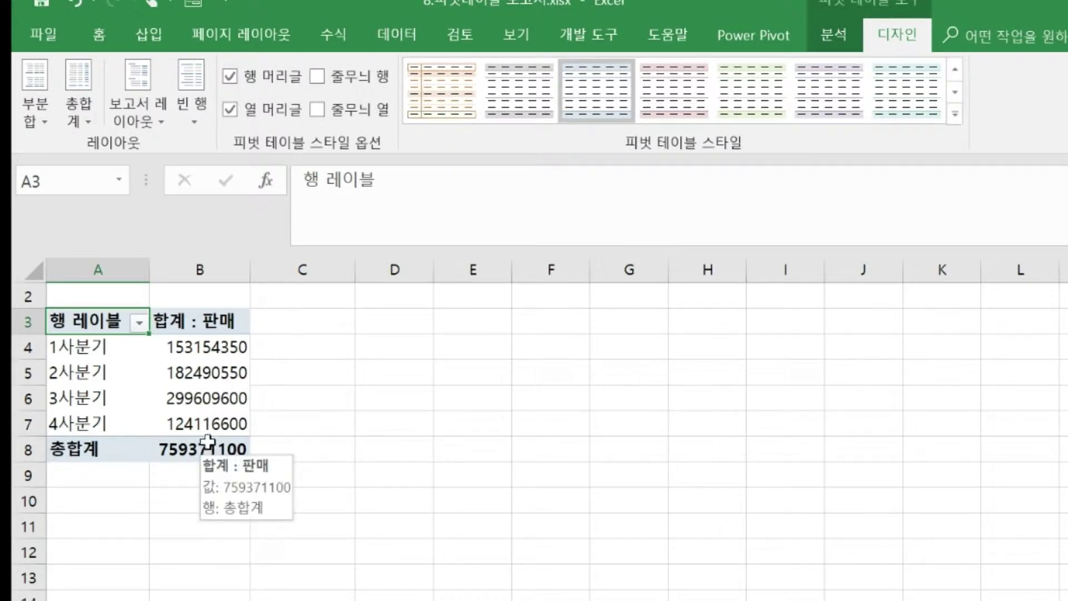
click(82, 110)
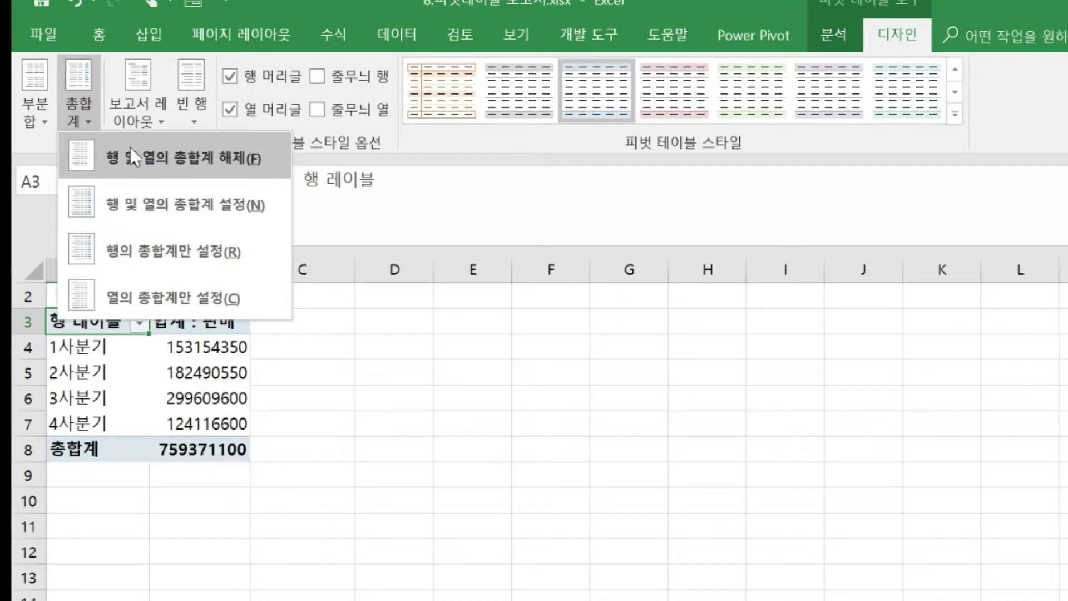
click(134, 157)
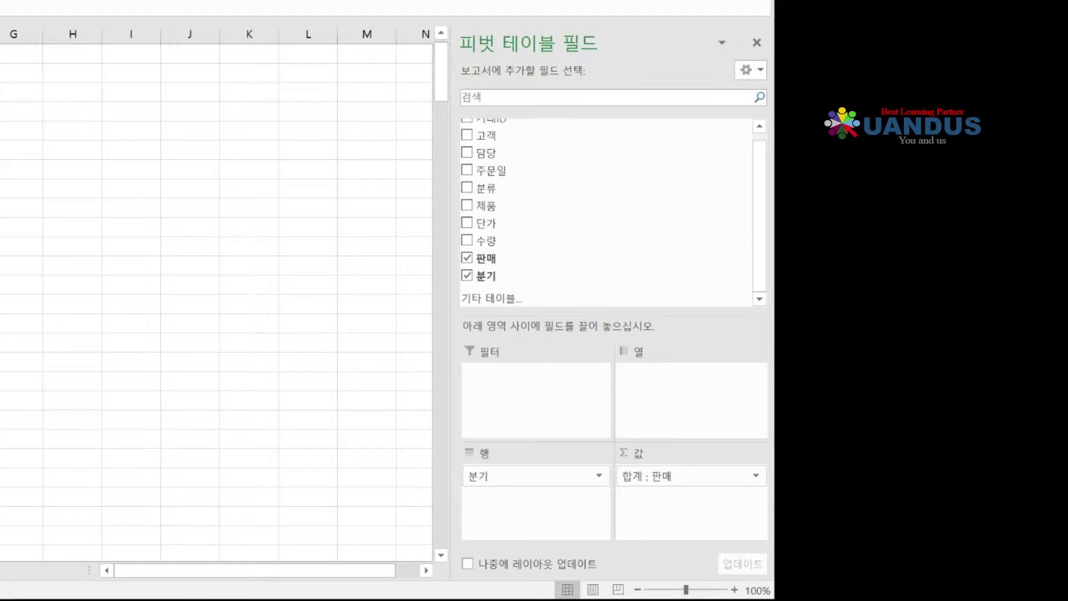
- Add the 판매 field to the pivot table's values a second time
drag(488, 260, 662, 507)
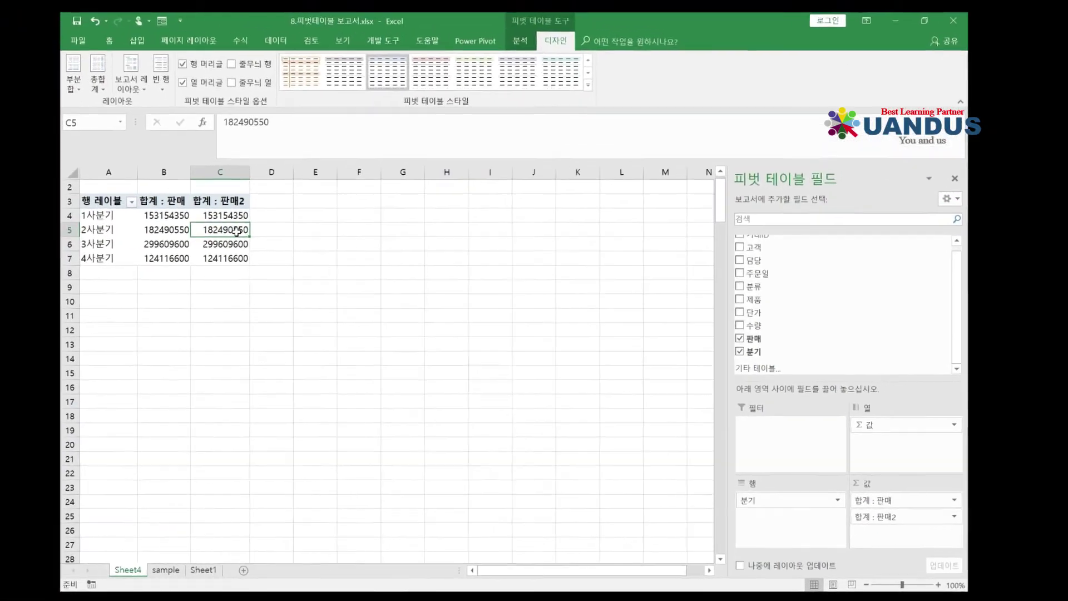
right_click(246, 233)
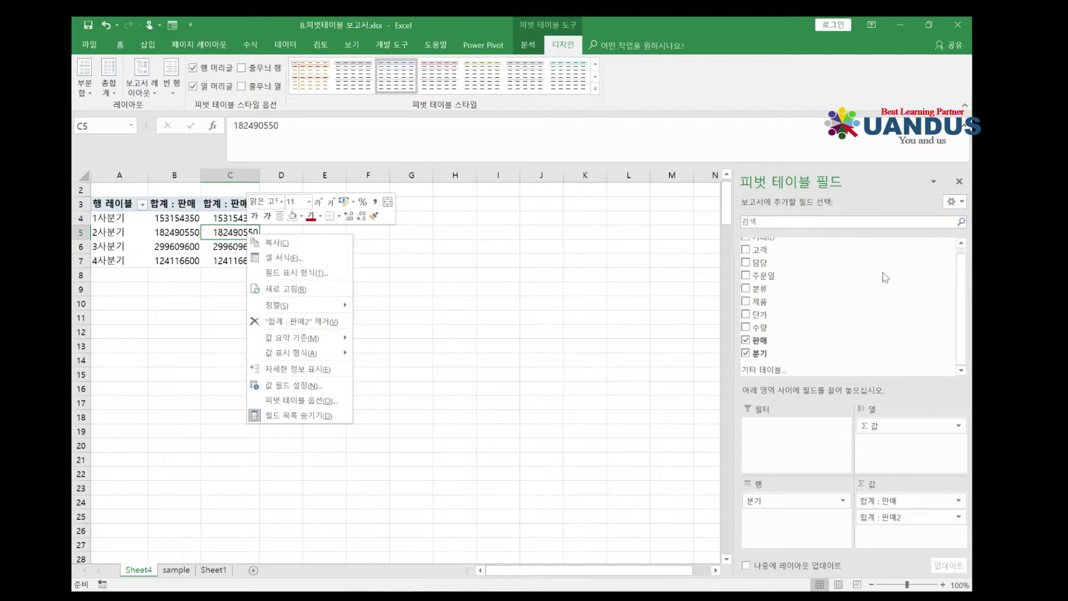
click(959, 520)
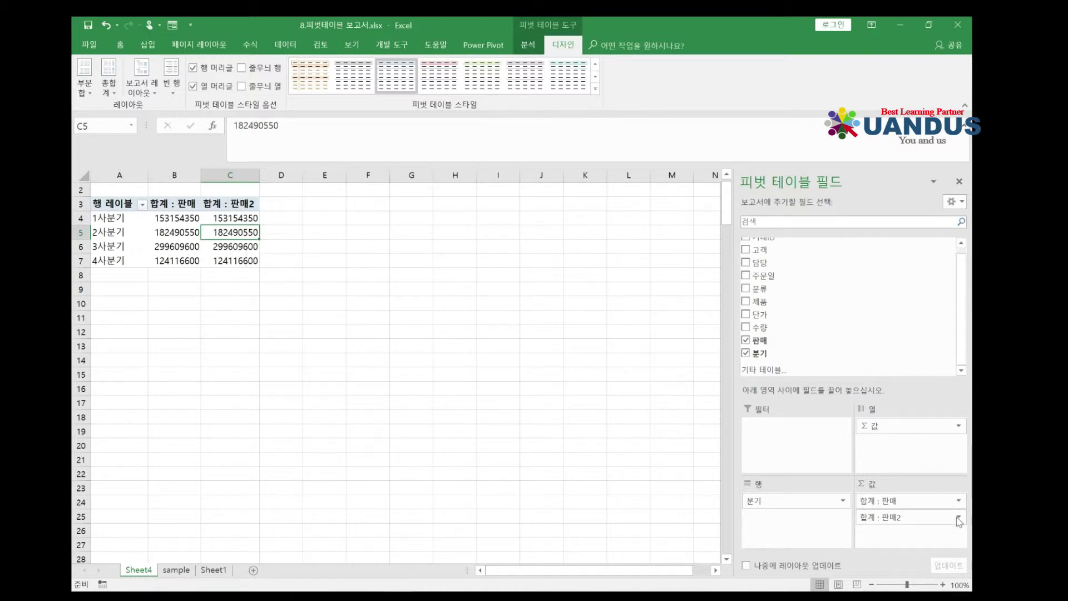
click(959, 521)
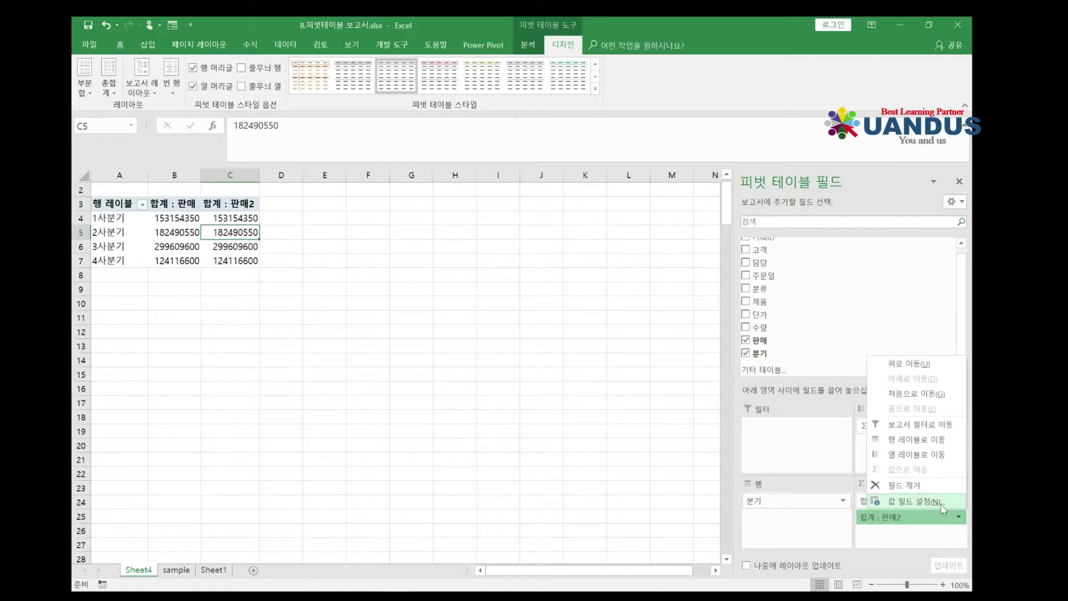
click(531, 53)
click(531, 53)
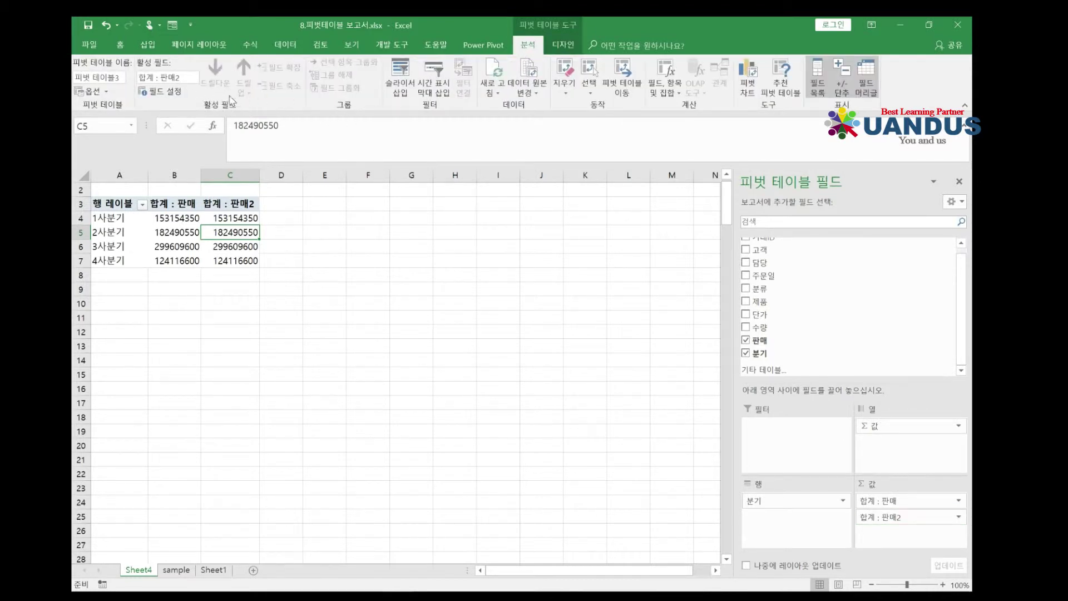
click(243, 249)
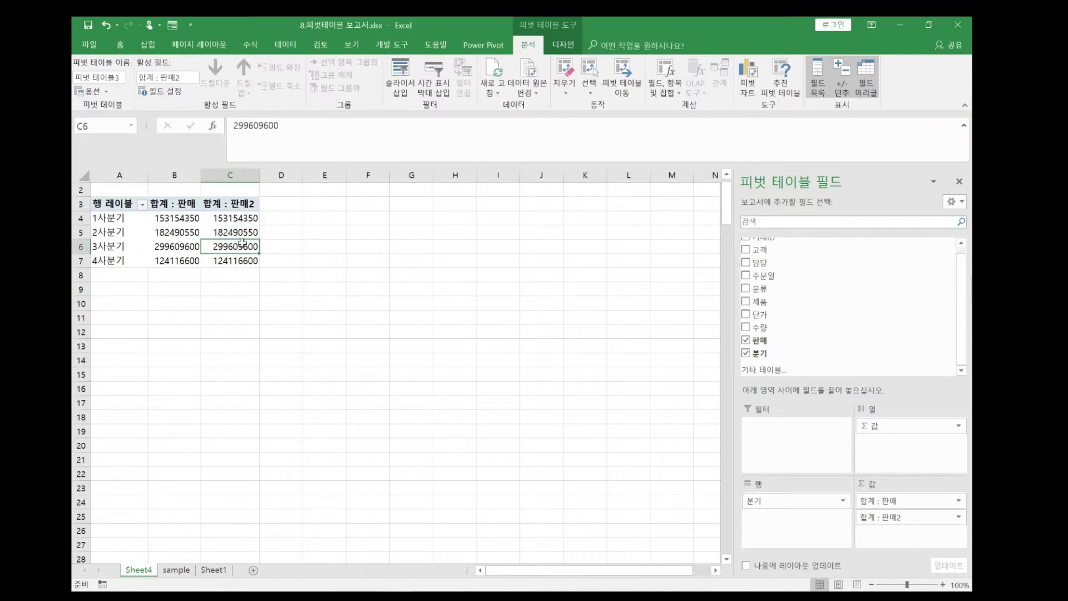
- Set the value display format of the 합계 : 판매2 field to 총합계 비율
click(242, 233)
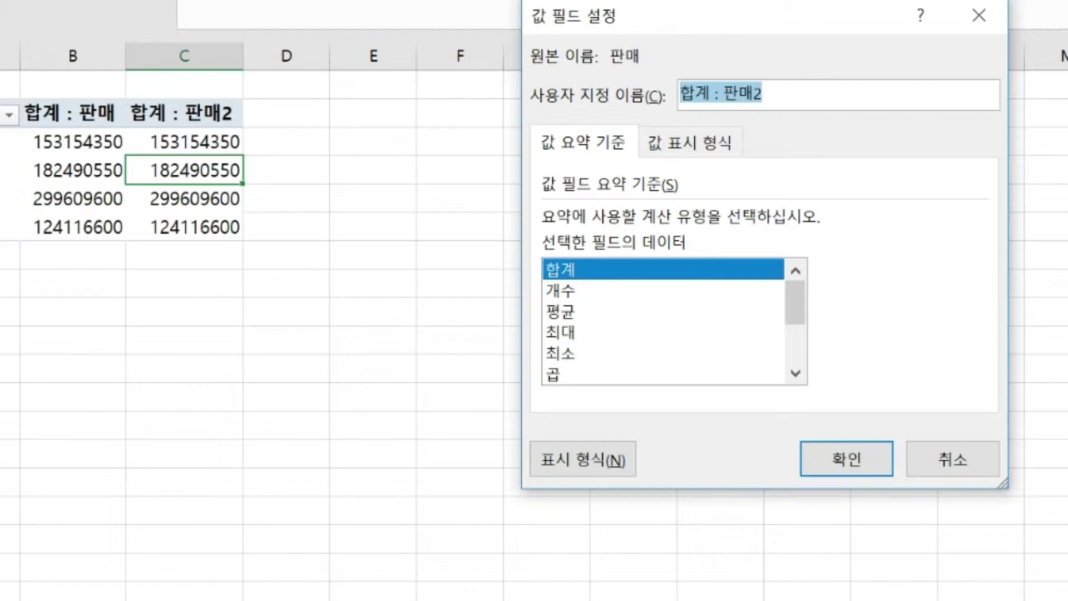
click(674, 158)
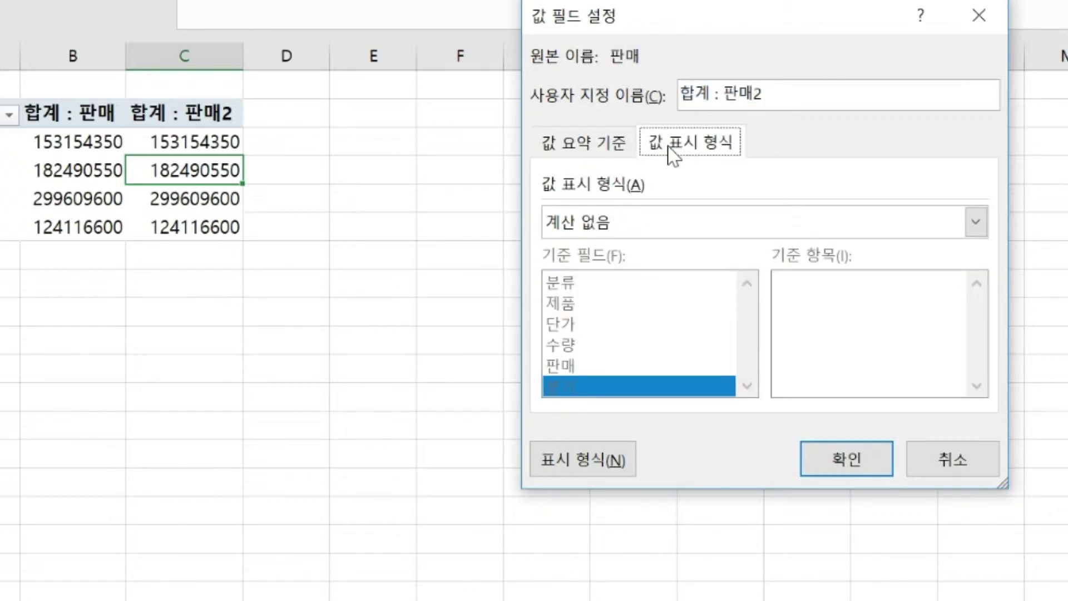
click(978, 223)
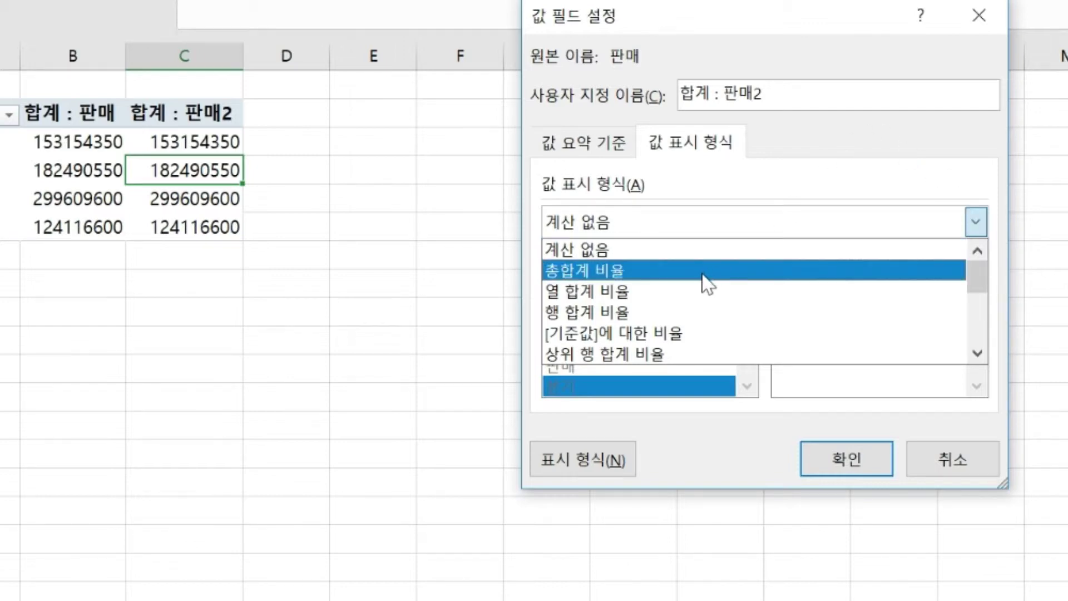
click(704, 271)
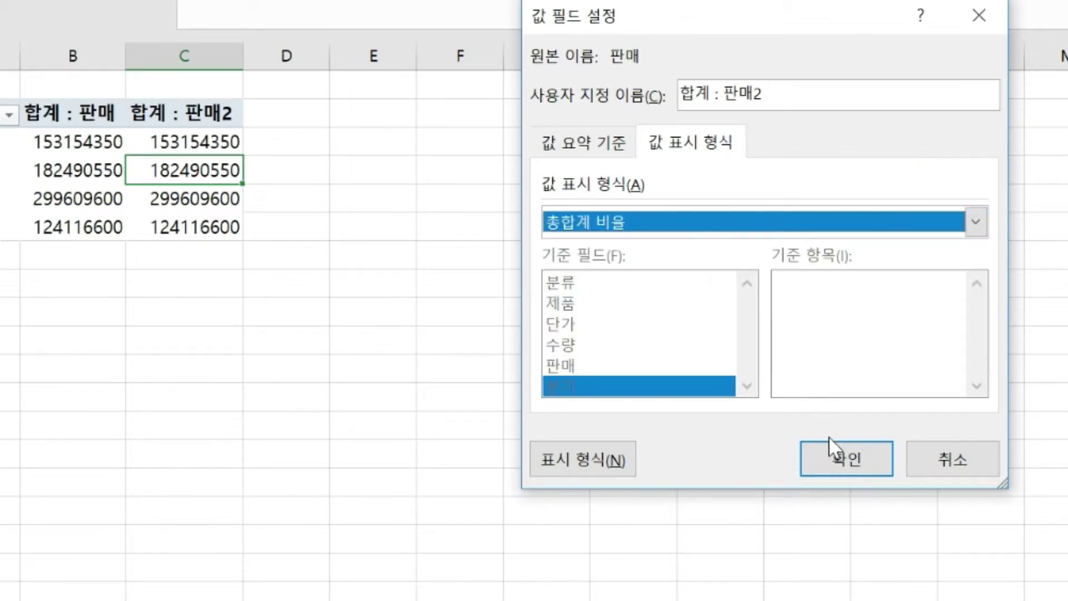
click(838, 461)
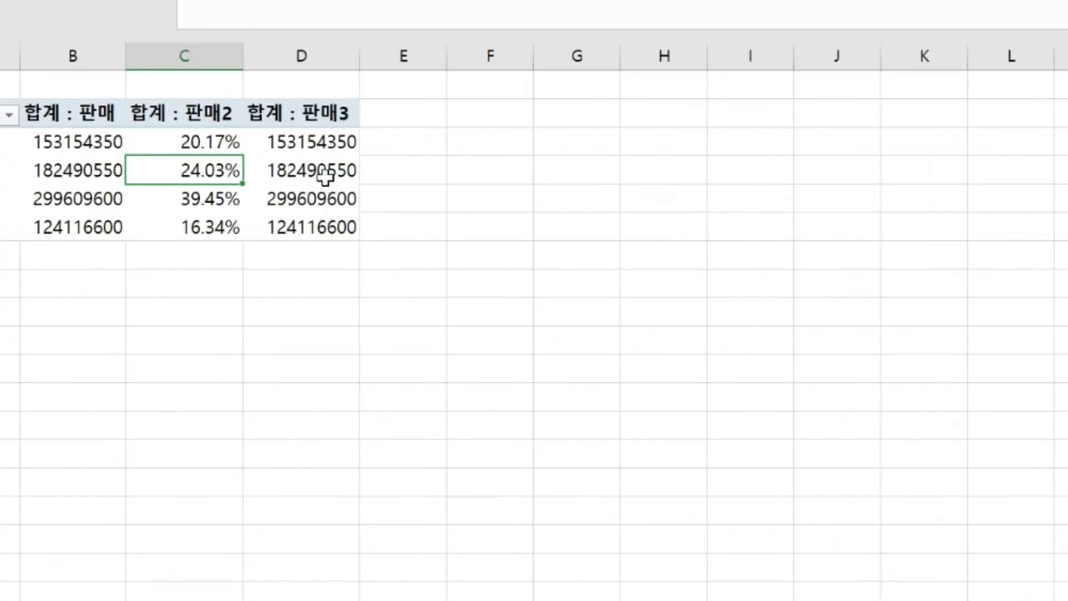
- Display the 합계 : 판매3 values as [기준값]에 대한 비율의 차이 with base field 분기 and base item (이전)
click(318, 174)
right_click(319, 174)
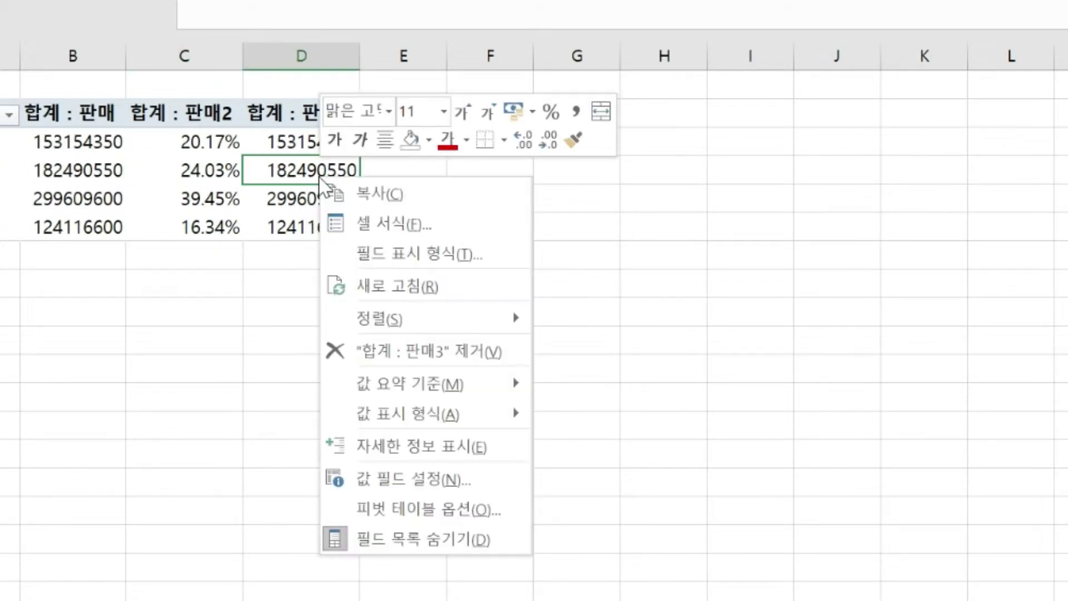
click(396, 478)
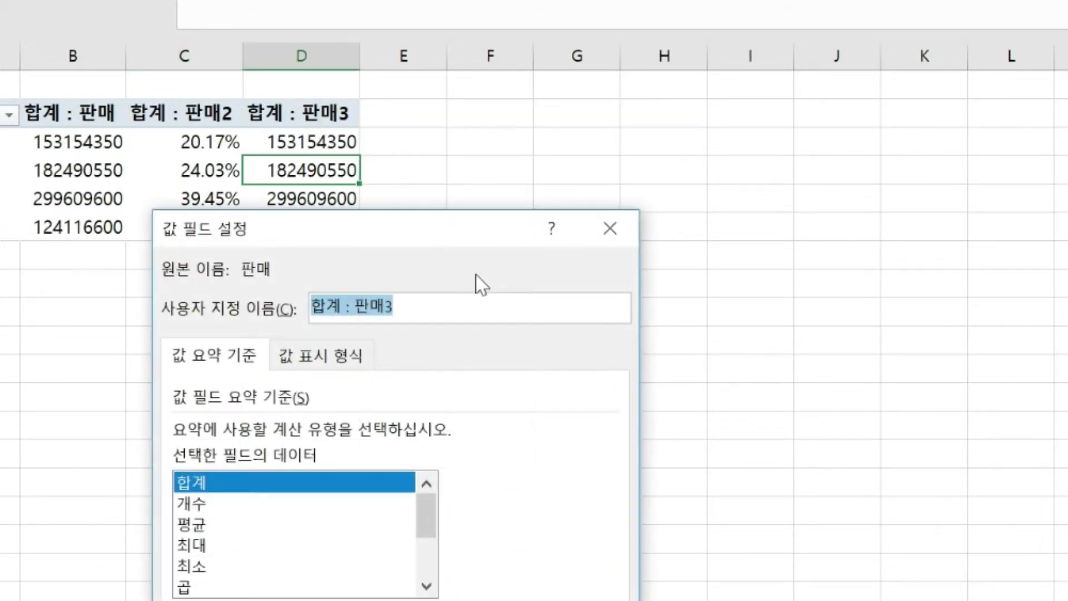
drag(454, 233, 807, 192)
click(698, 326)
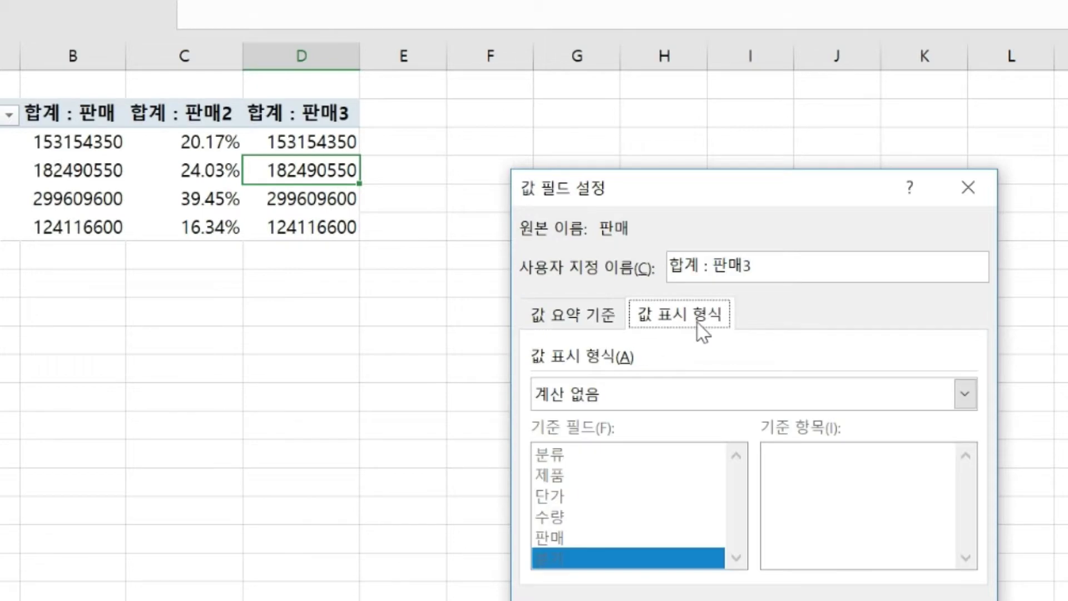
drag(692, 192, 686, 54)
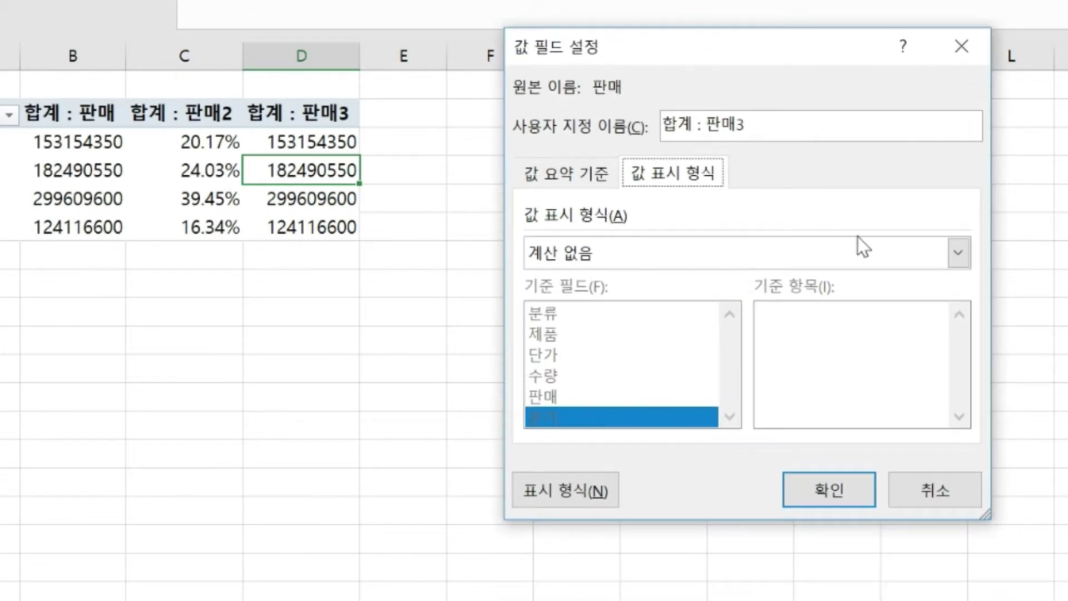
click(957, 254)
drag(958, 289, 955, 330)
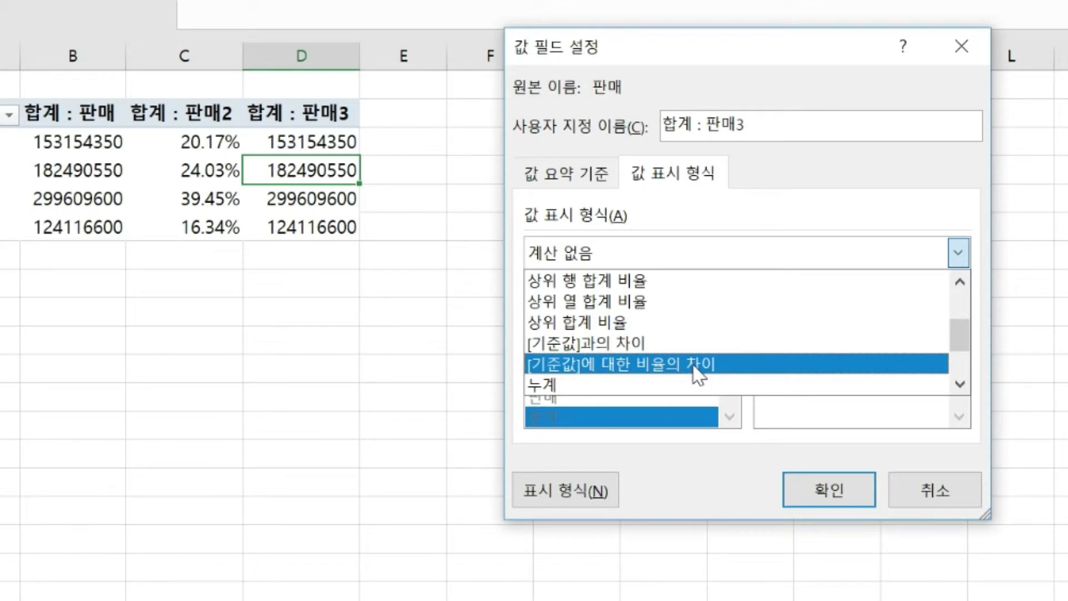
click(723, 367)
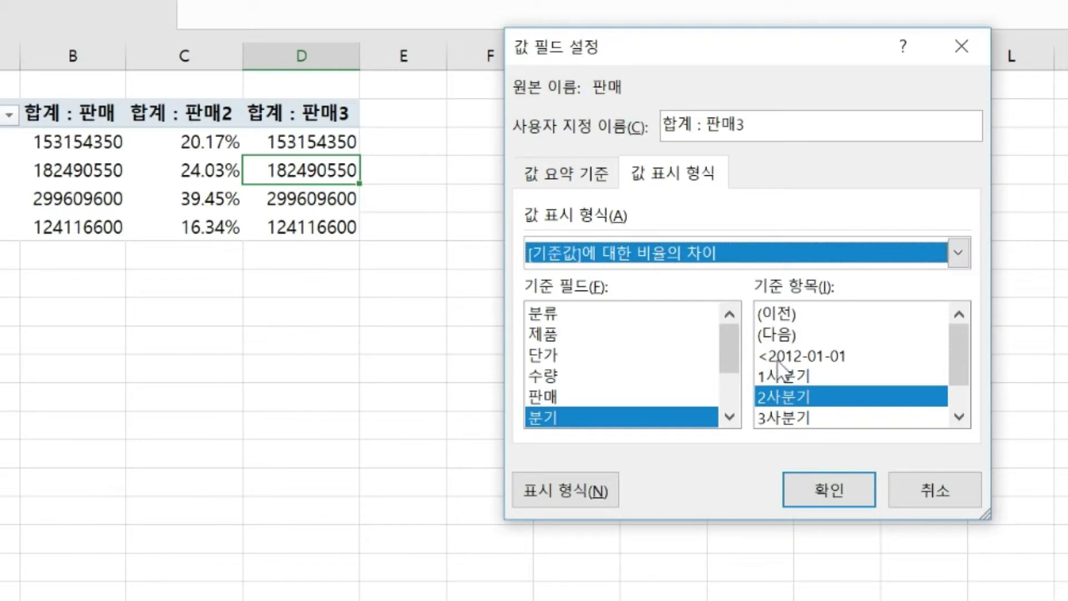
click(777, 378)
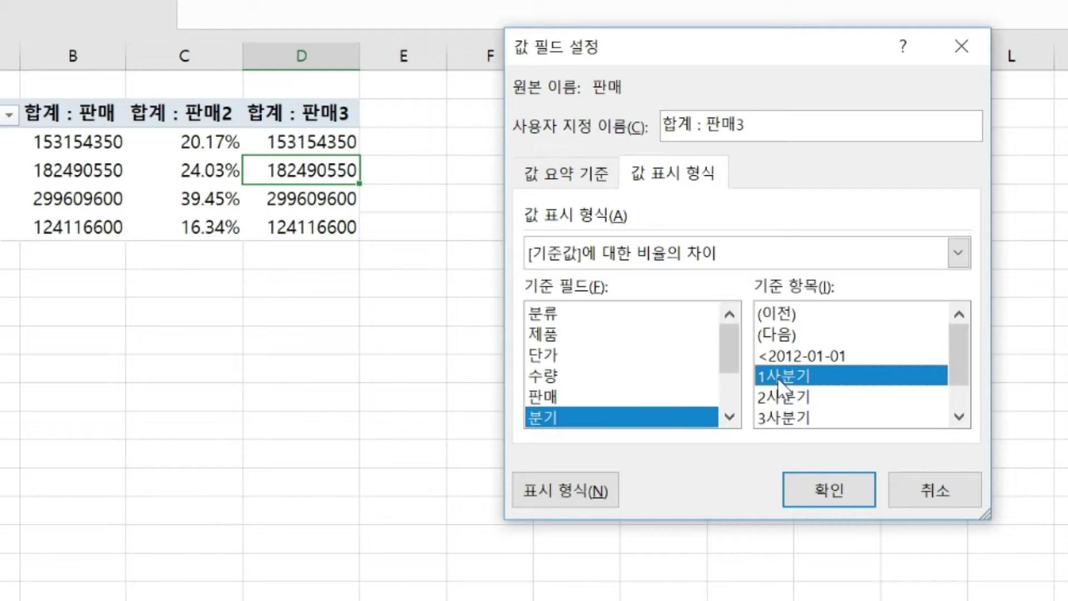
click(790, 318)
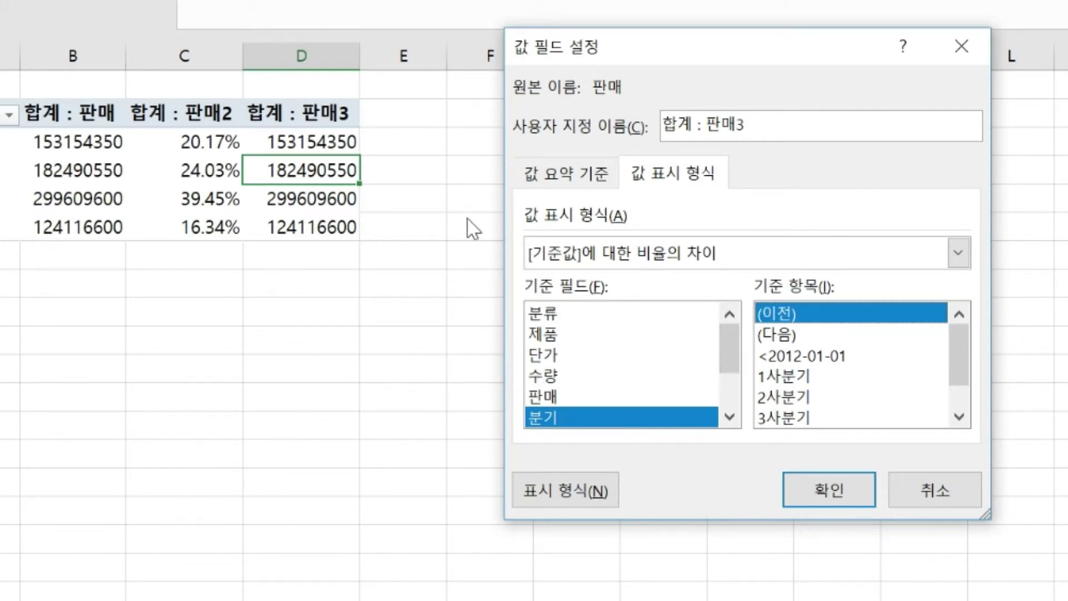
click(816, 498)
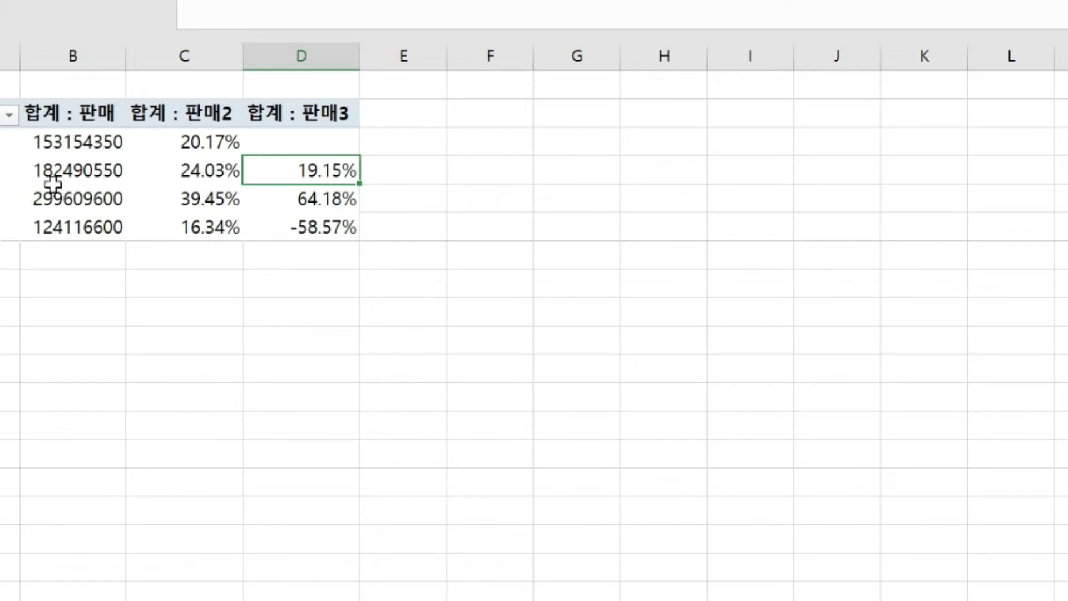
click(8, 170)
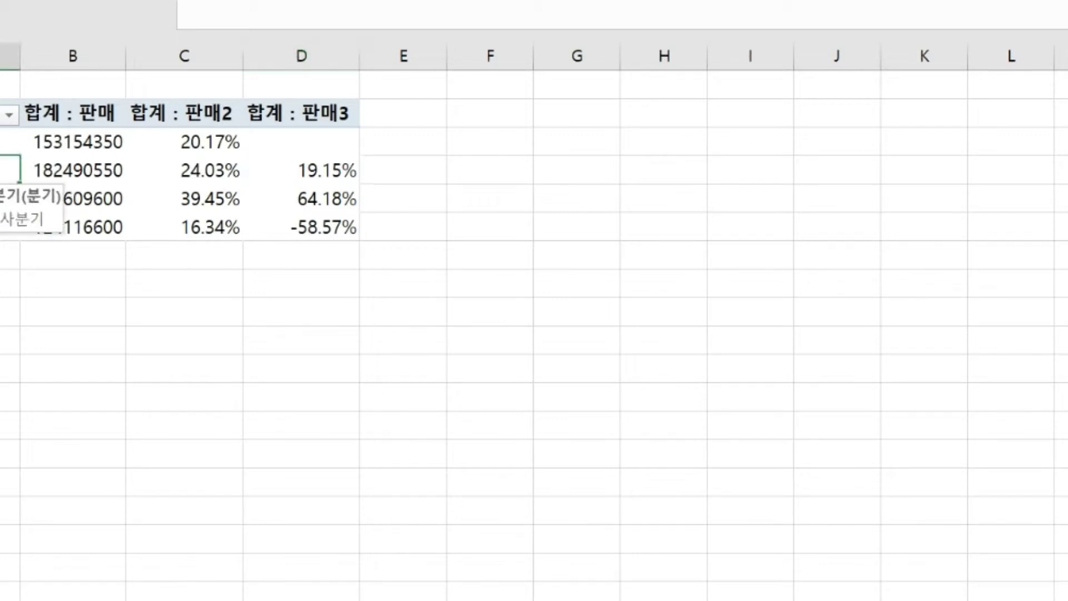
click(58, 168)
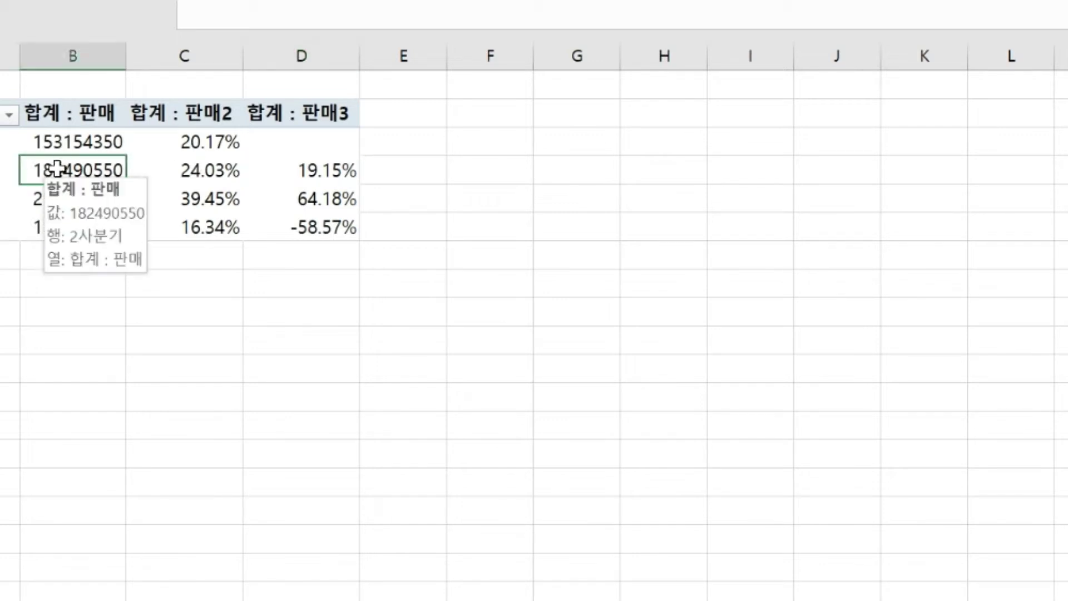
click(81, 111)
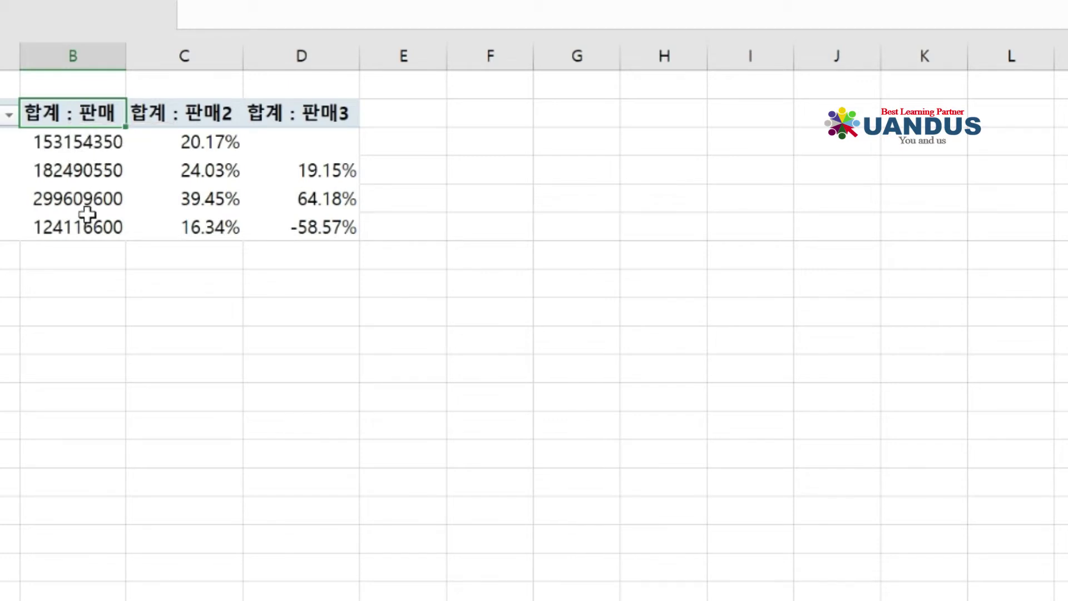
click(183, 110)
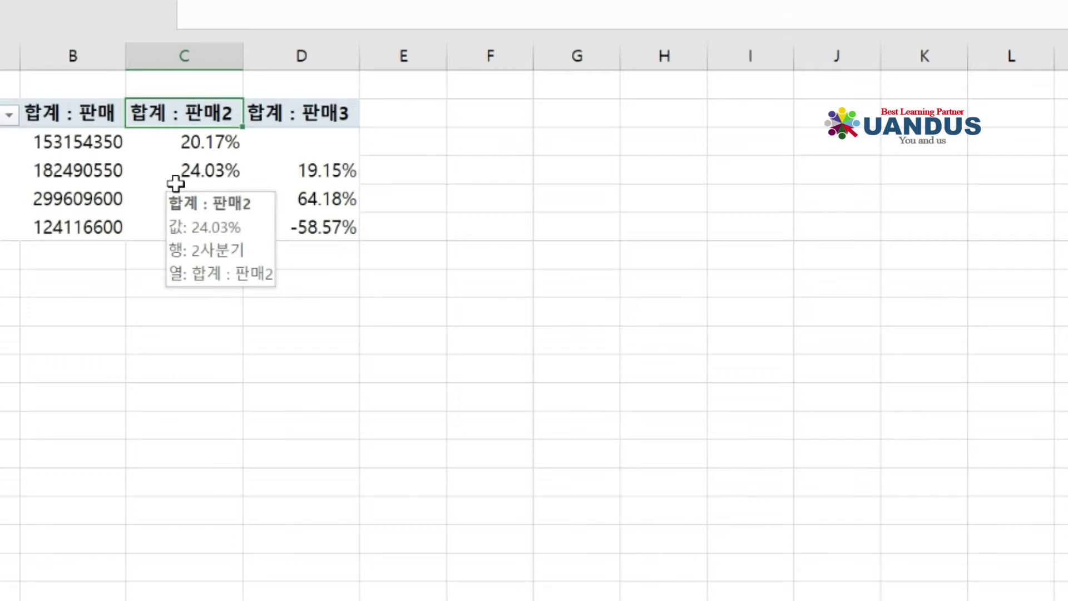
- Look through the calculations offered as value display formats in the value field settings of 합계 : 판매3
click(312, 167)
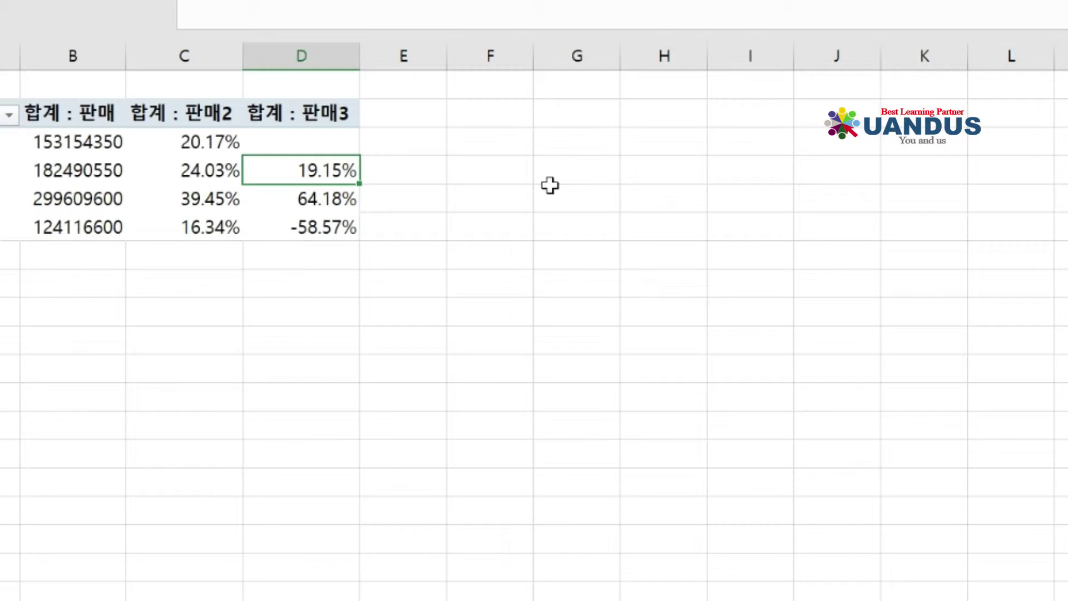
right_click(328, 169)
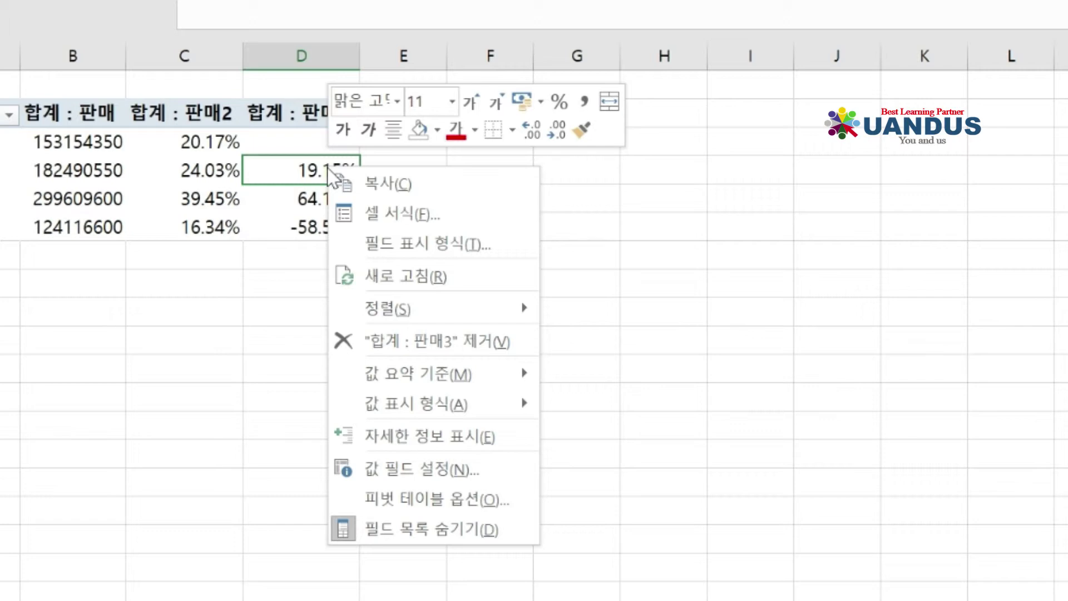
click(504, 469)
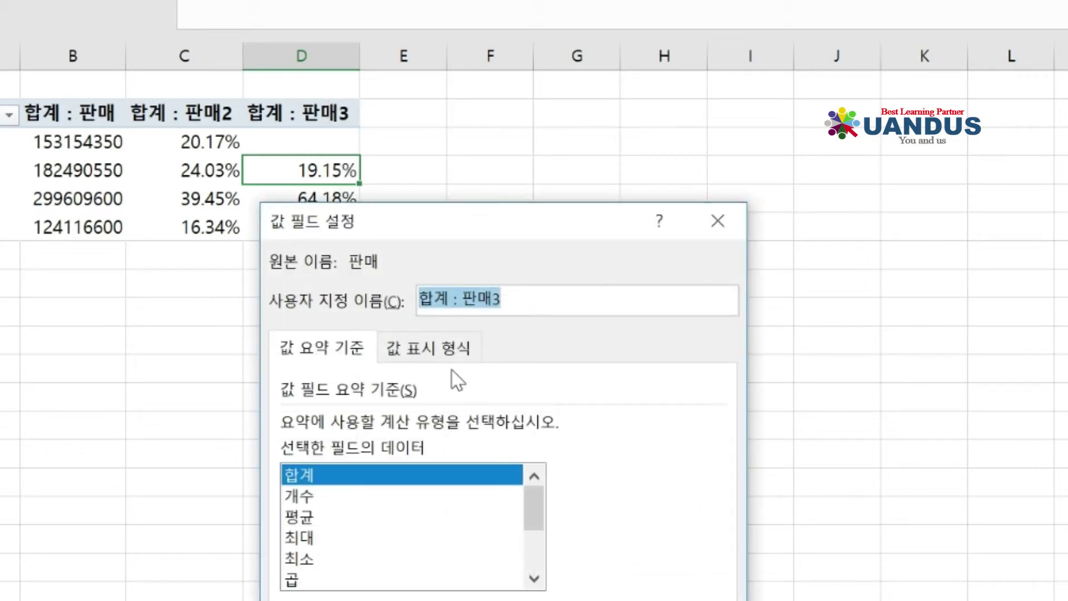
click(433, 356)
drag(471, 222, 503, 124)
click(746, 330)
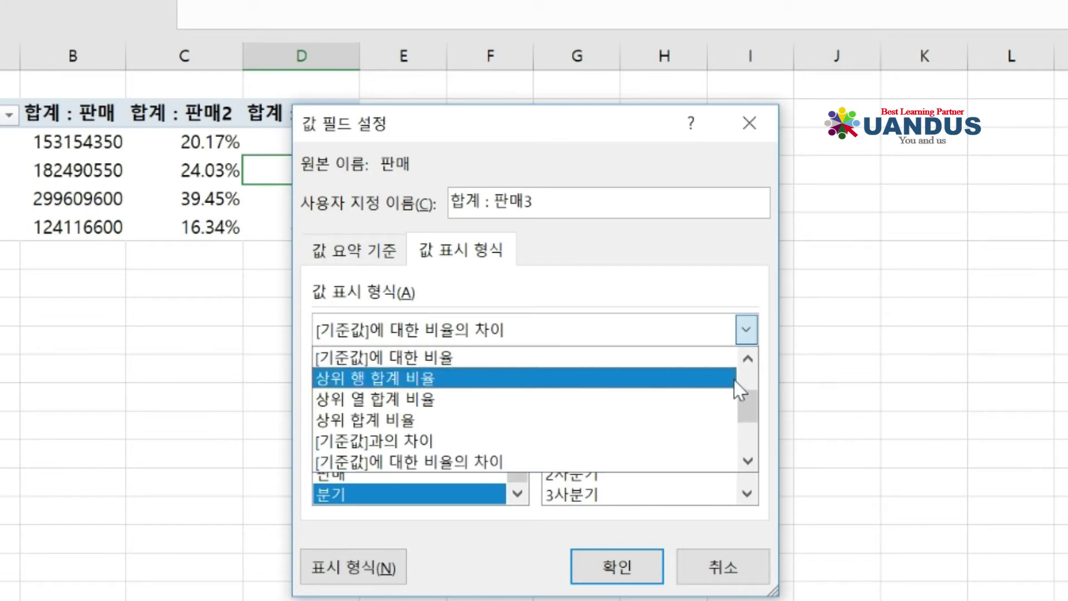
drag(746, 401, 747, 377)
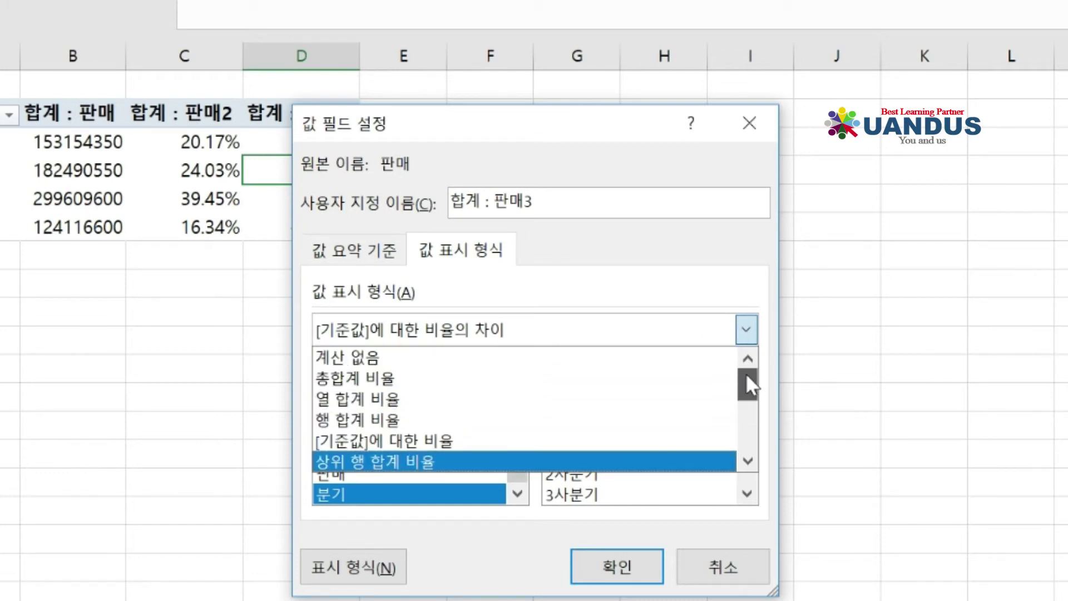
drag(747, 376, 739, 403)
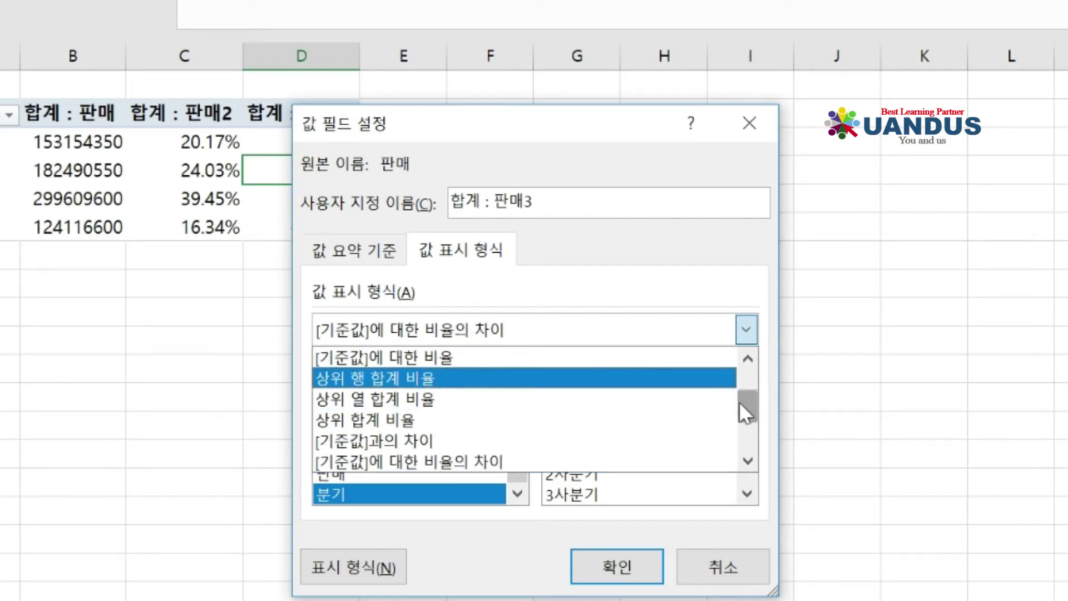
drag(739, 402, 741, 443)
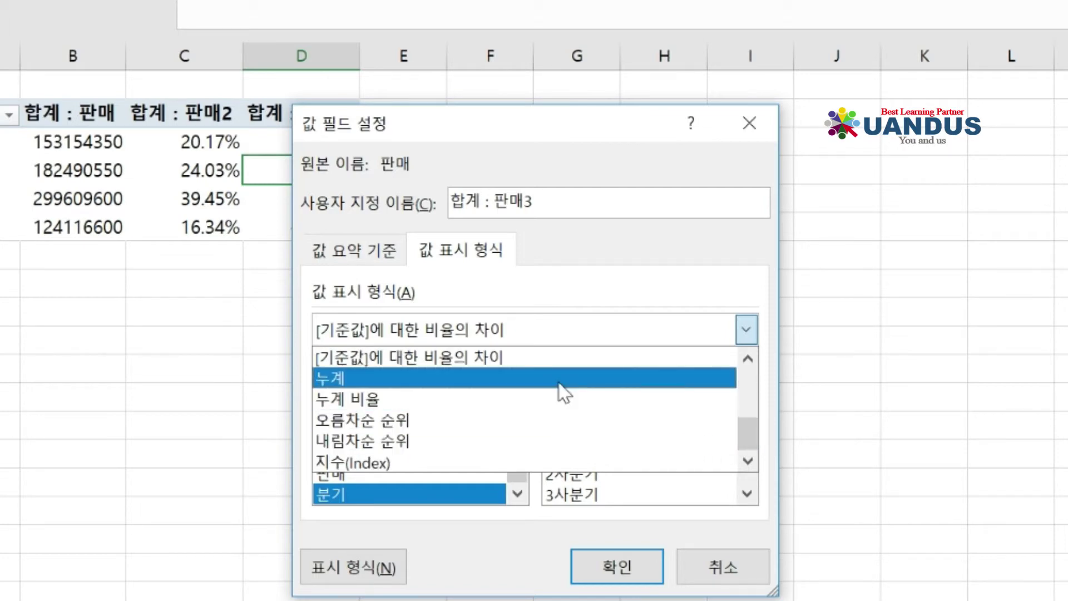